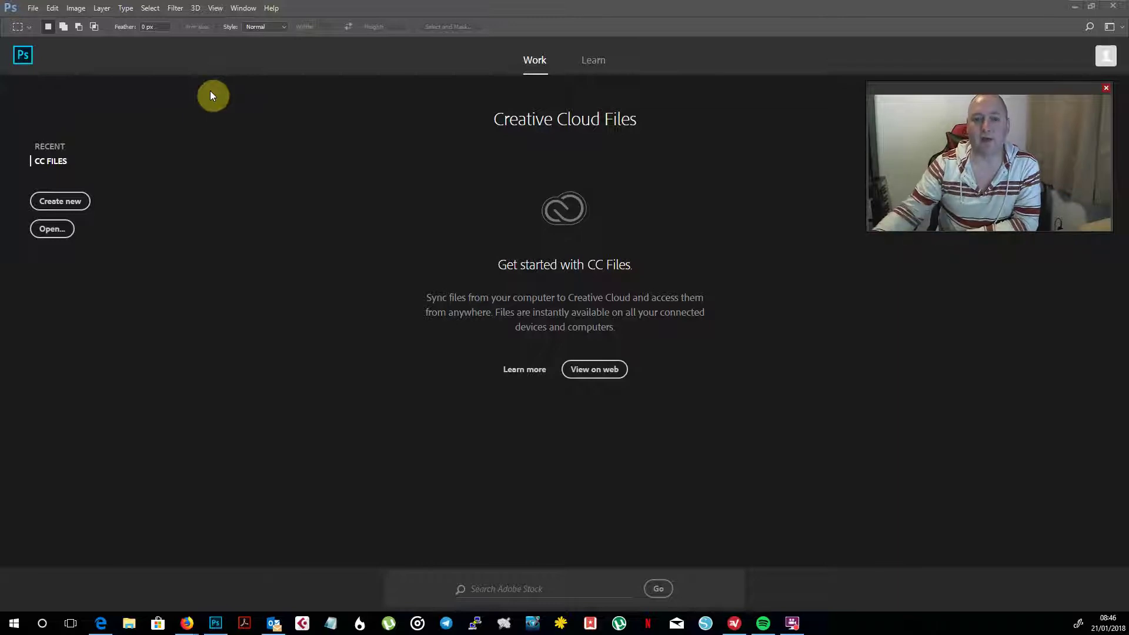
Create a new document in centimetres, 24 wide by 10 high at 300 ppi.
left_click(89, 204)
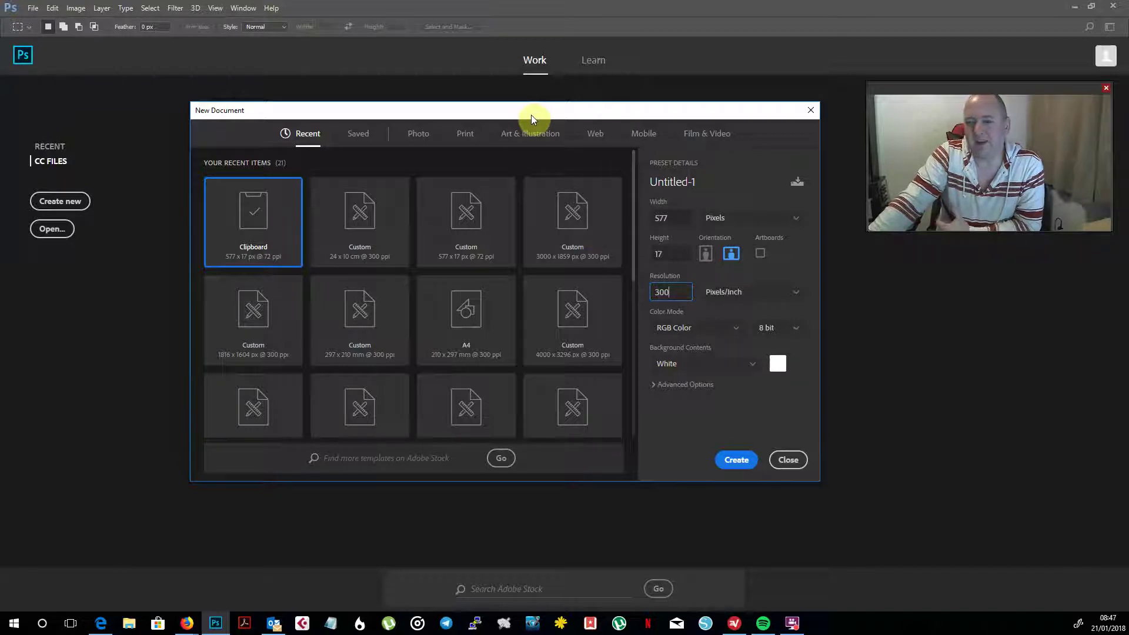
left_click(780, 223)
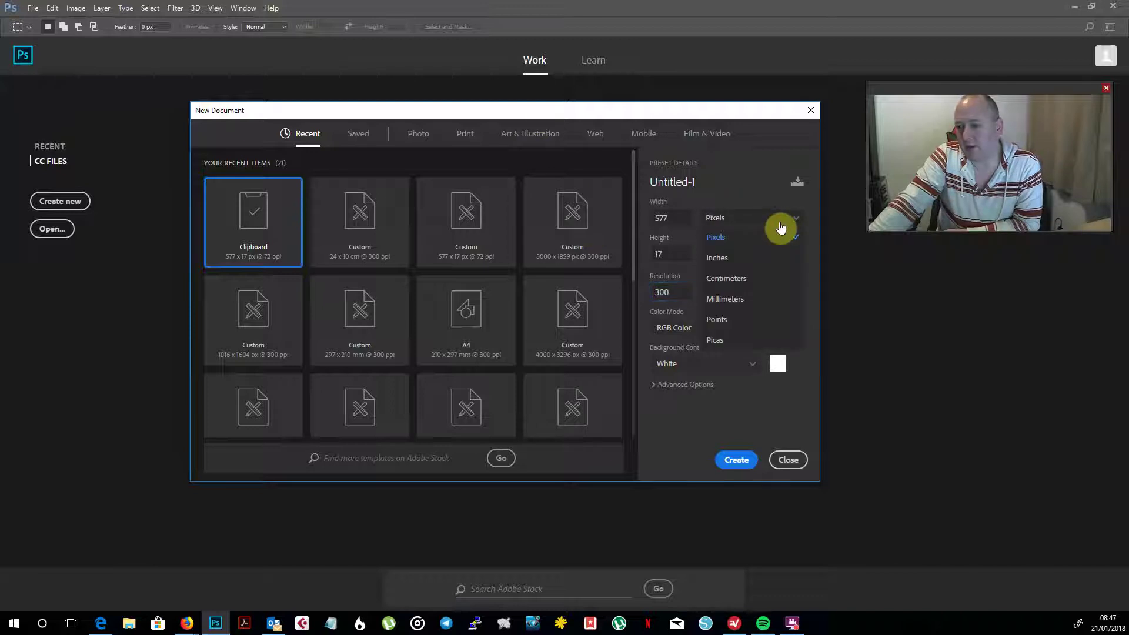
left_click(737, 280)
left_click(675, 220)
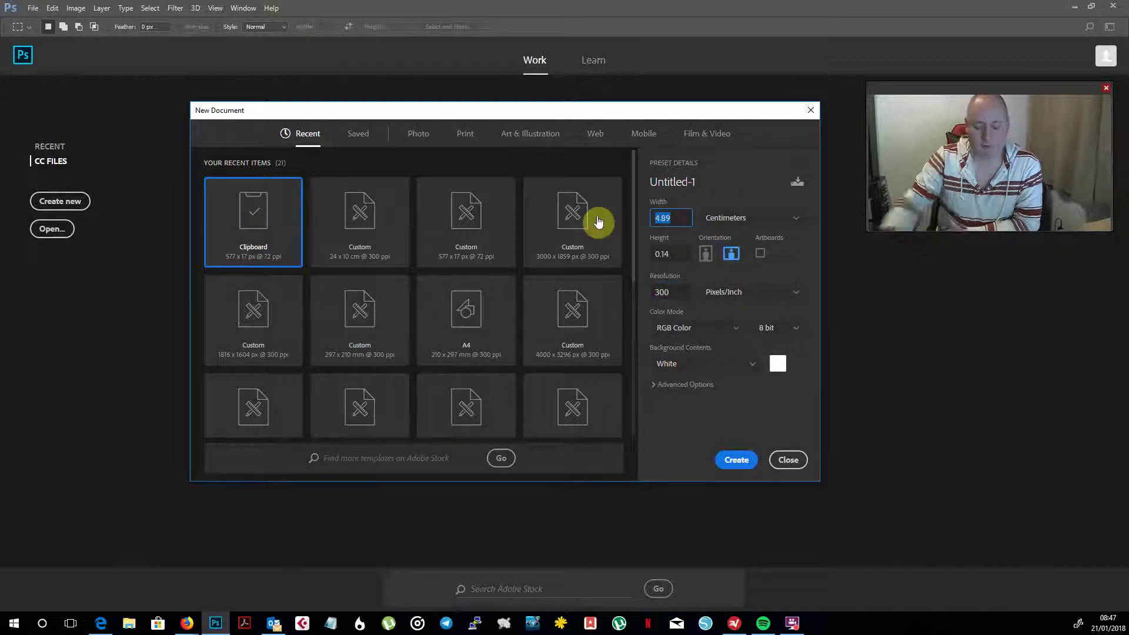
type("24")
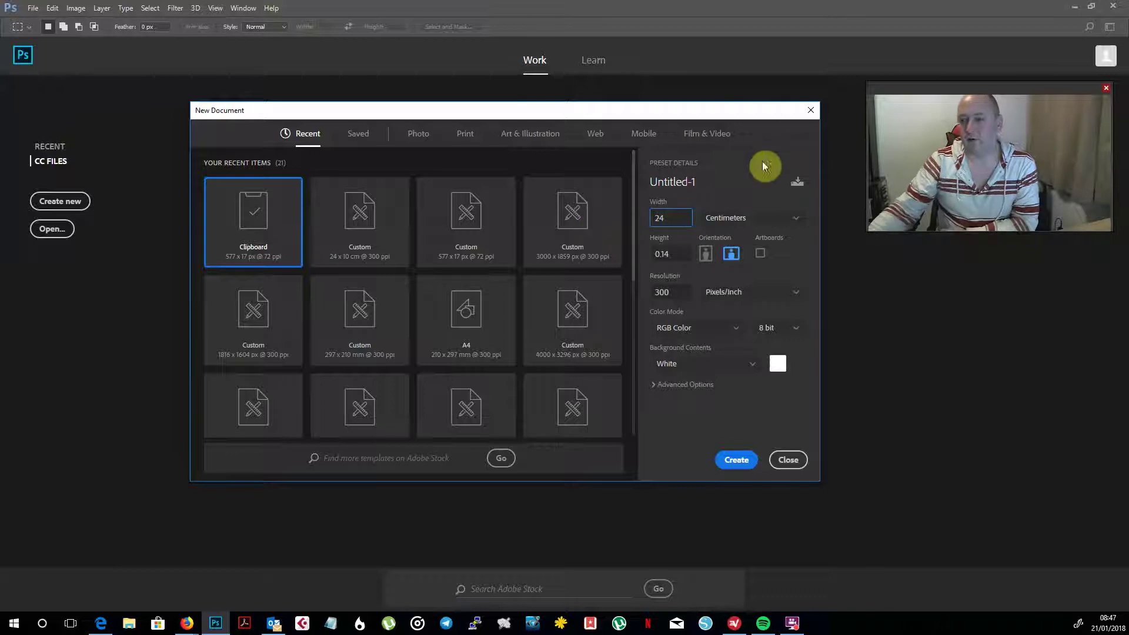
left_click(679, 253)
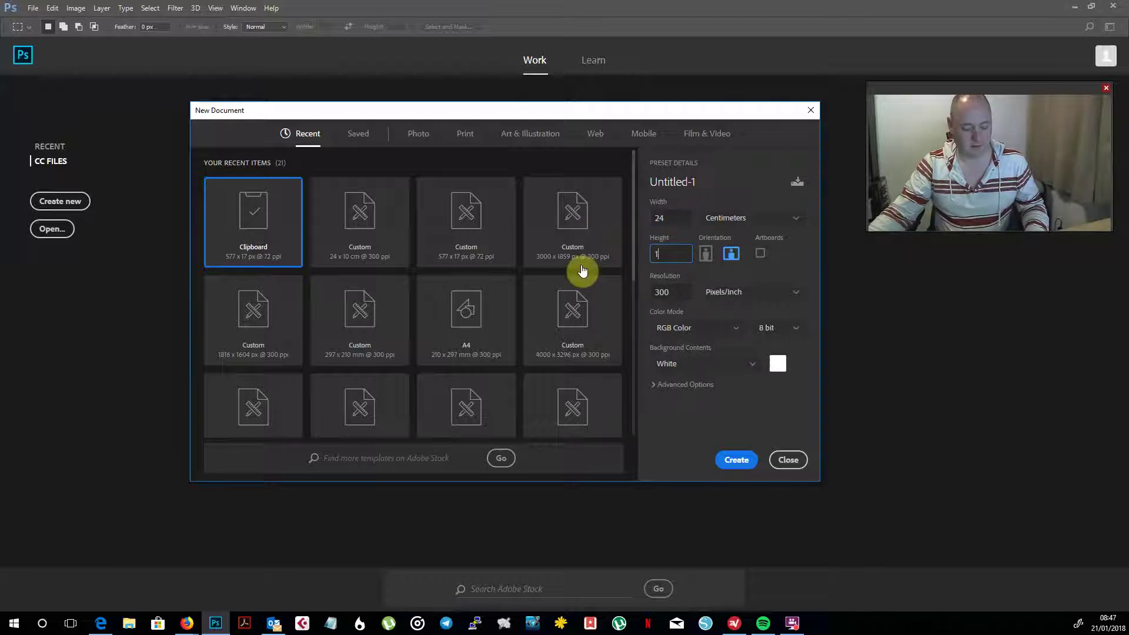
type("10")
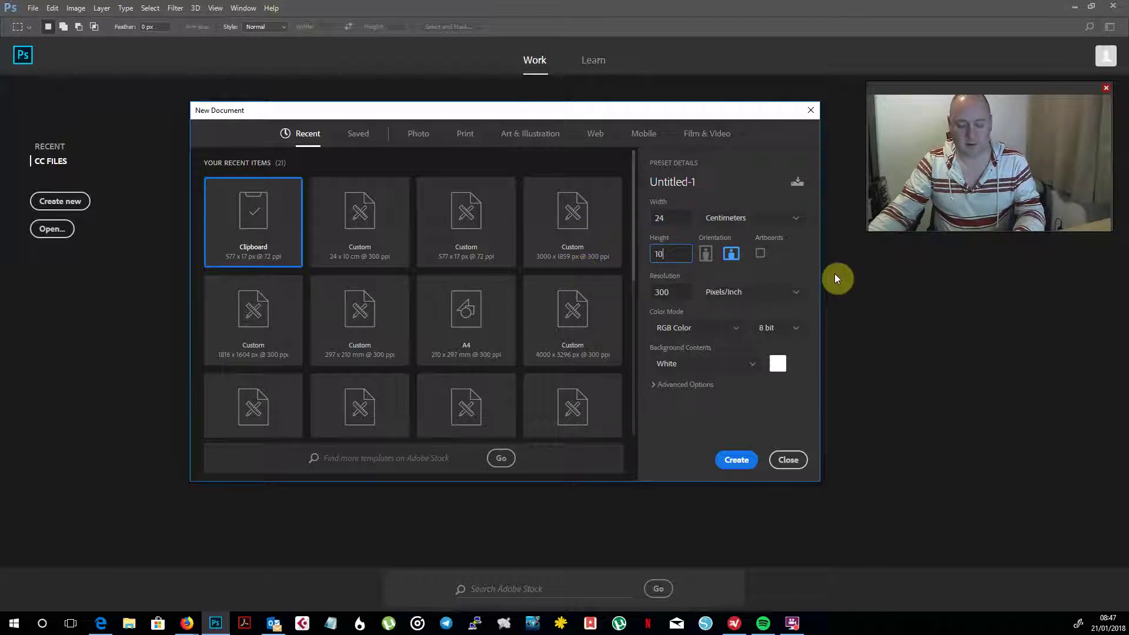
left_click(742, 466)
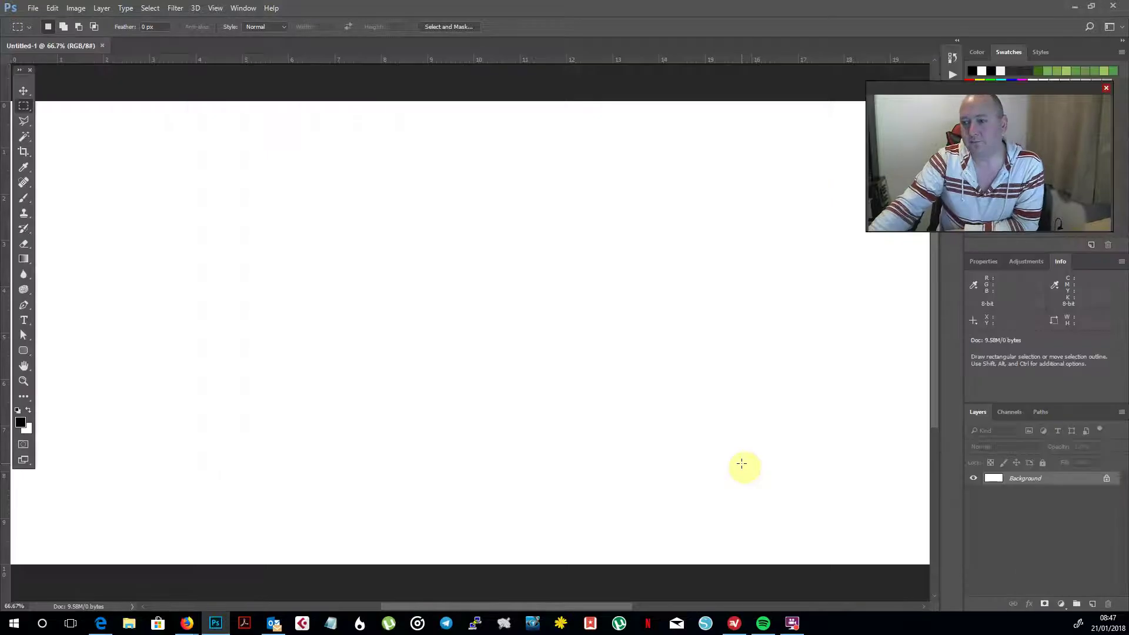
Zoom out to 50% to fit the canvas and confirm Rulers is enabled in the View menu.
key("ctrl+minus")
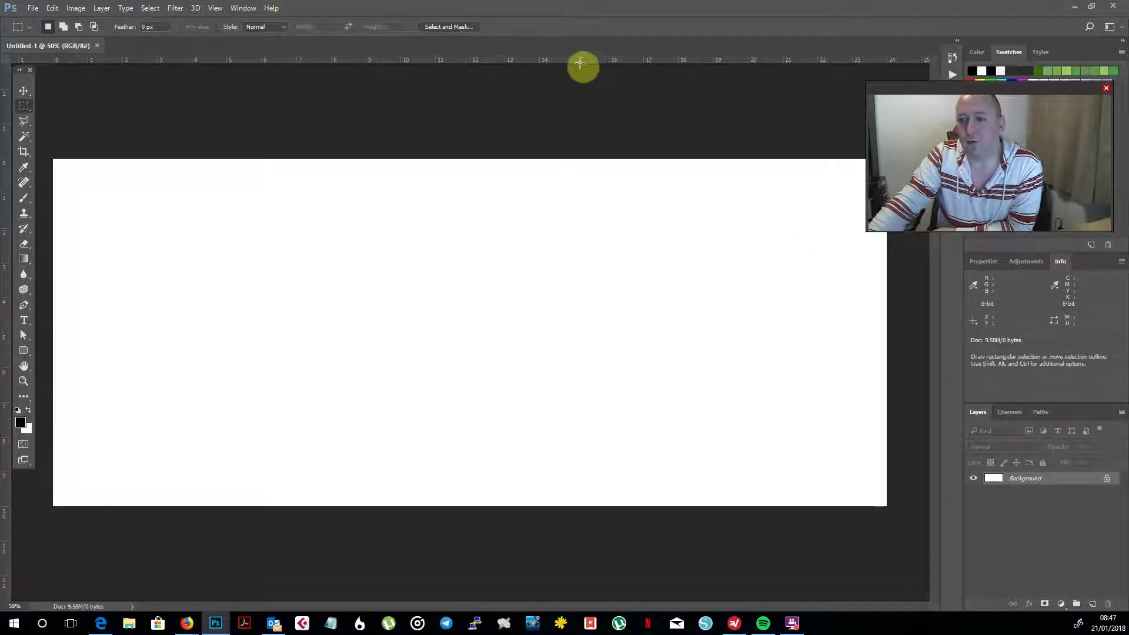
left_click(213, 8)
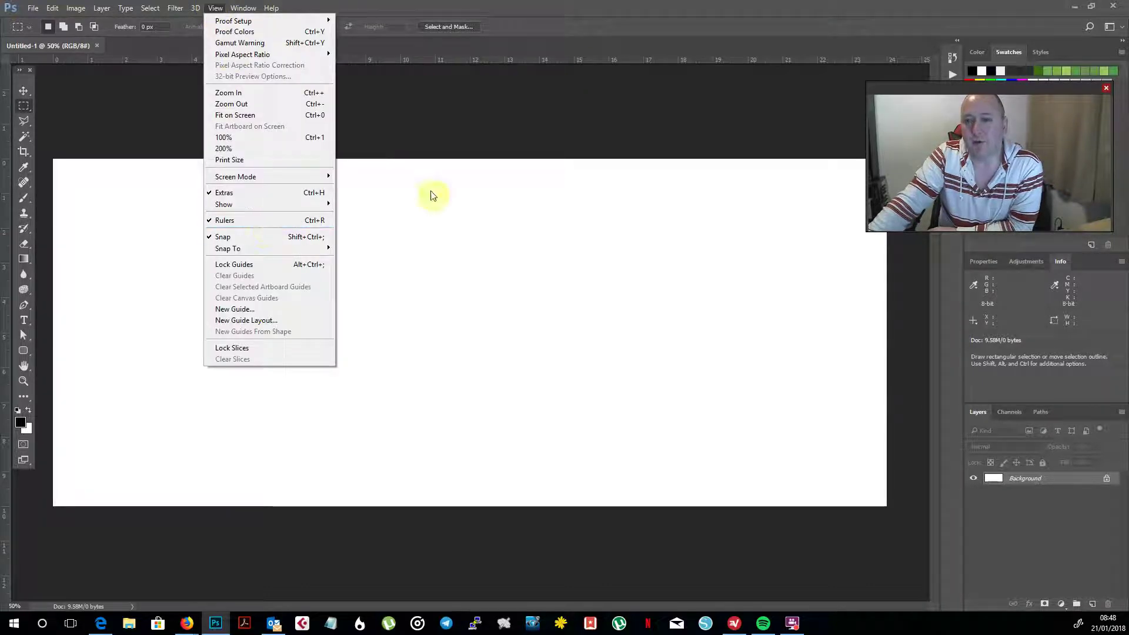
left_click(568, 5)
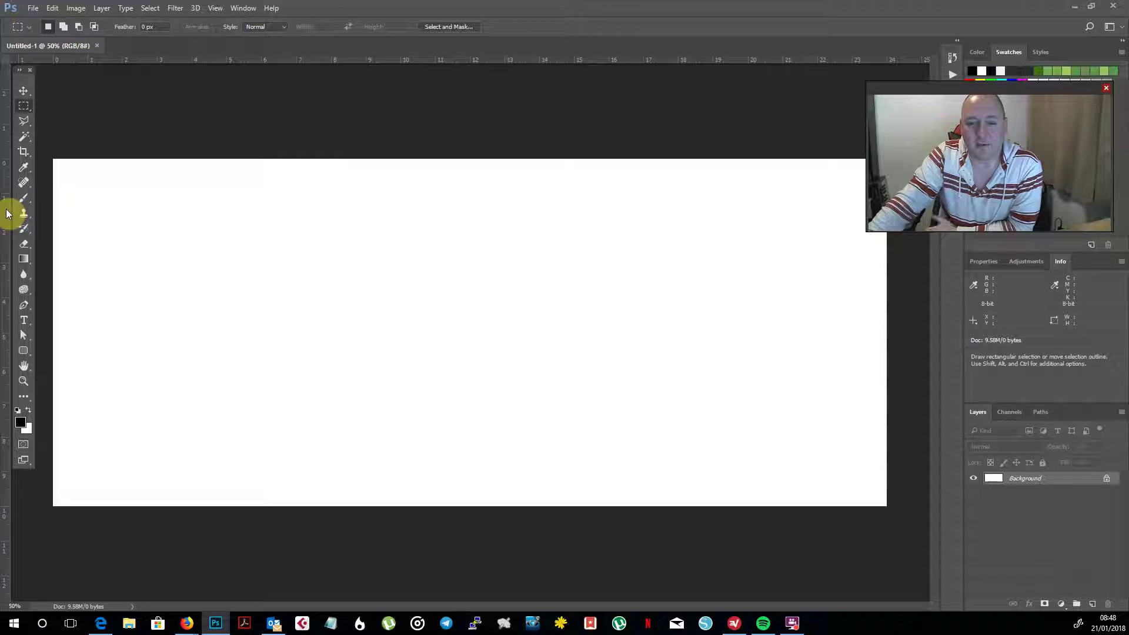
Place a vertical guide at 12 cm and horizontal guides across the middle, near the top and near the bottom.
left_click_drag(7, 215, 470, 296)
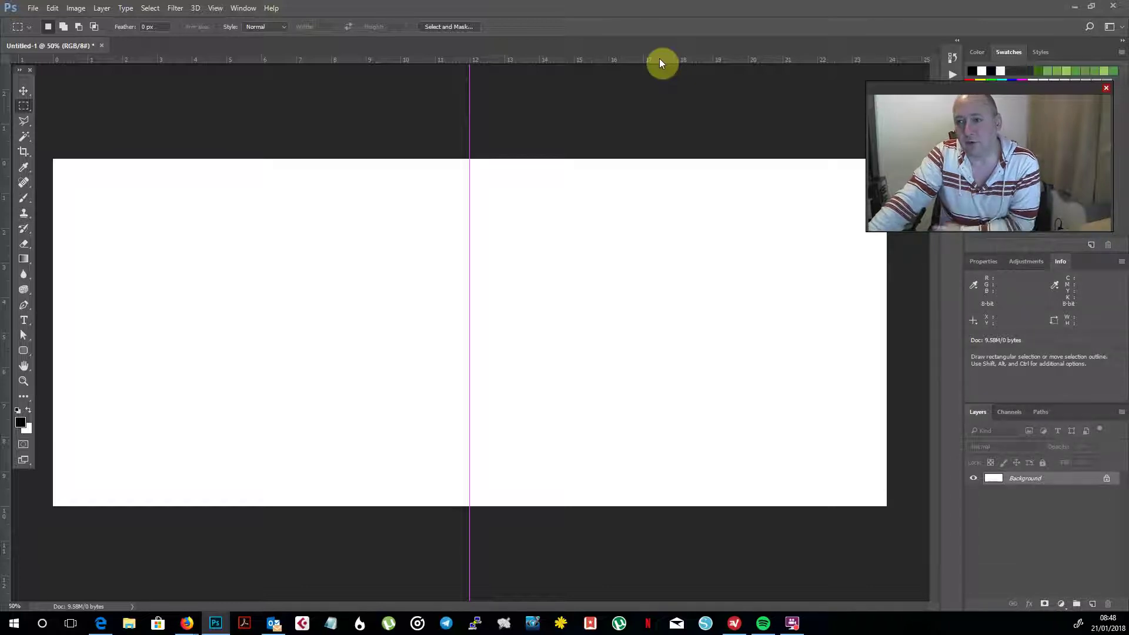
left_click_drag(659, 60, 682, 339)
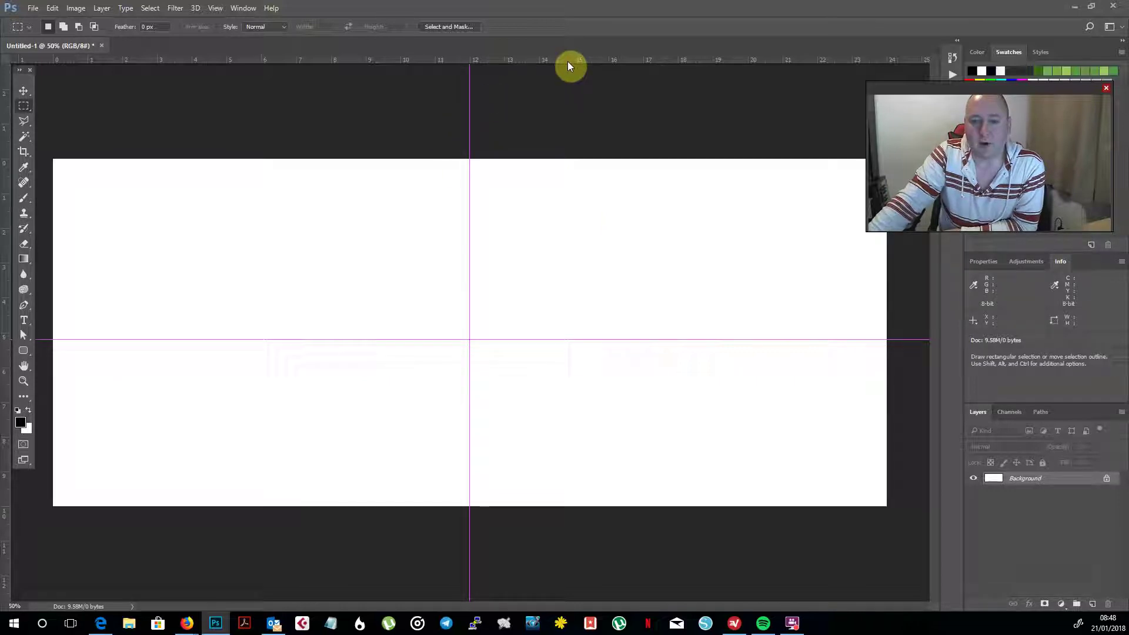
left_click_drag(568, 62, 570, 184)
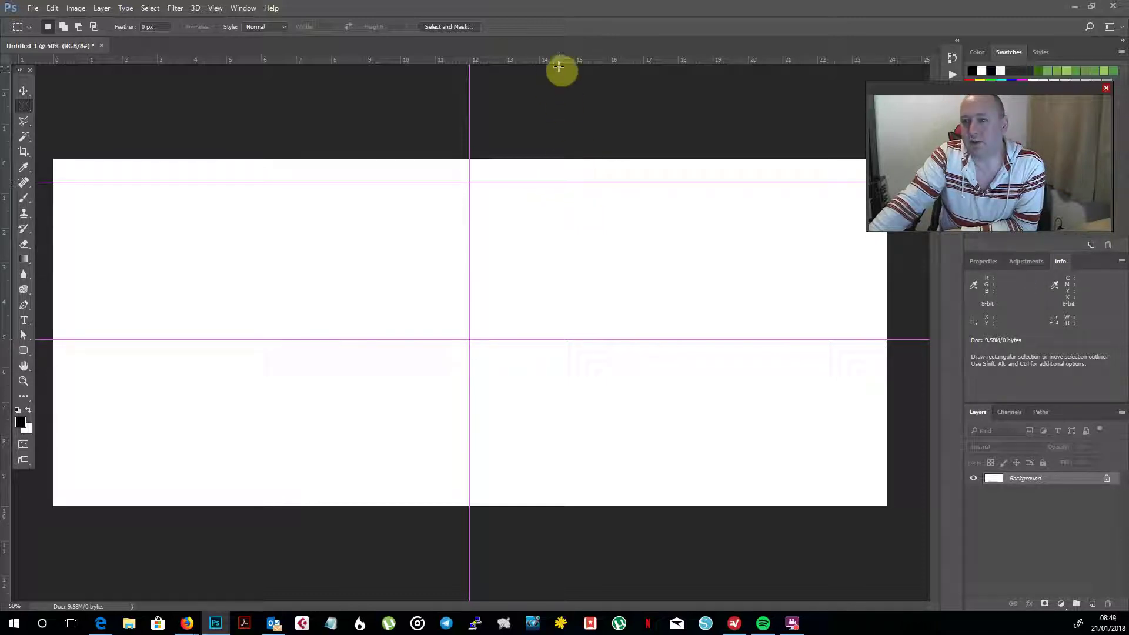
left_click_drag(568, 58, 704, 496)
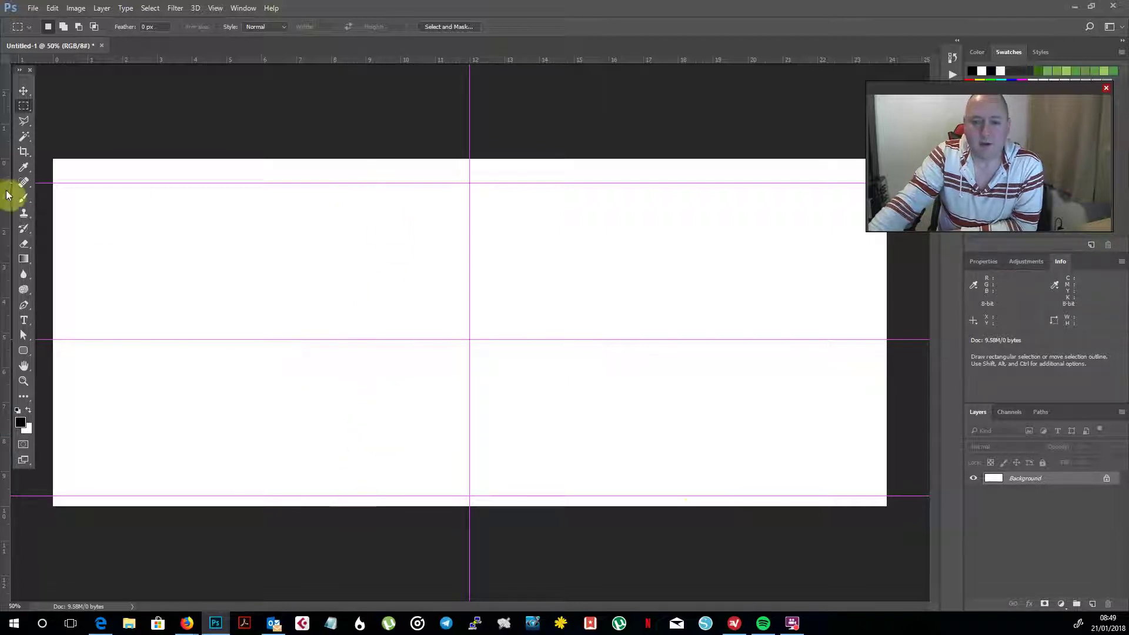
Drag vertical guides from the left ruler to roughly 2, 22, 10 and 14 cm.
left_click_drag(7, 195, 123, 224)
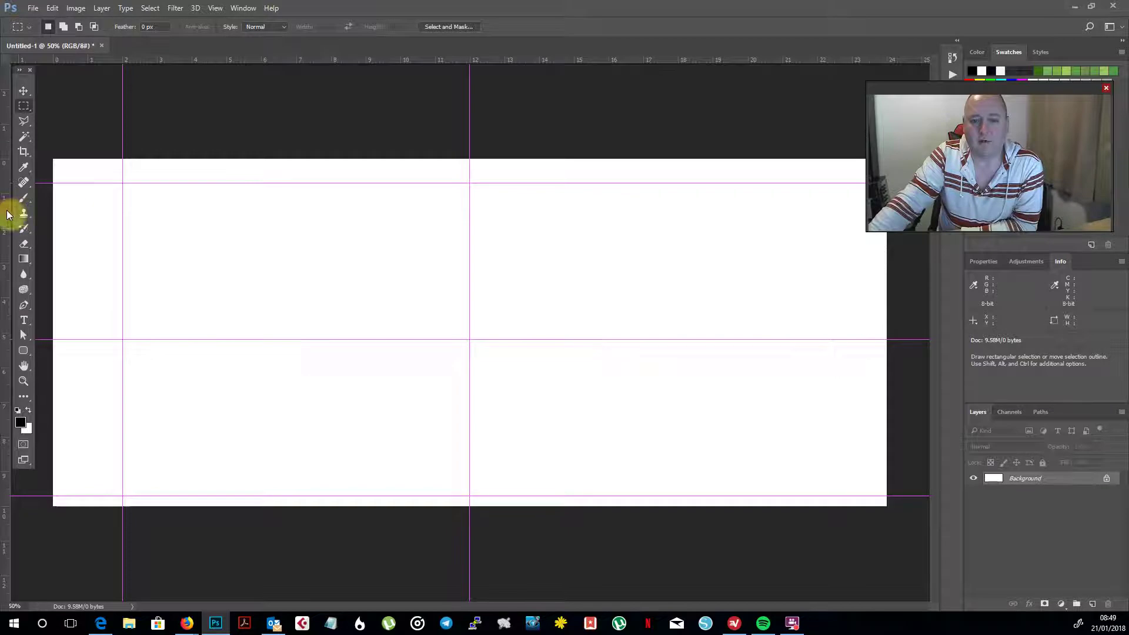
left_click_drag(11, 216, 819, 283)
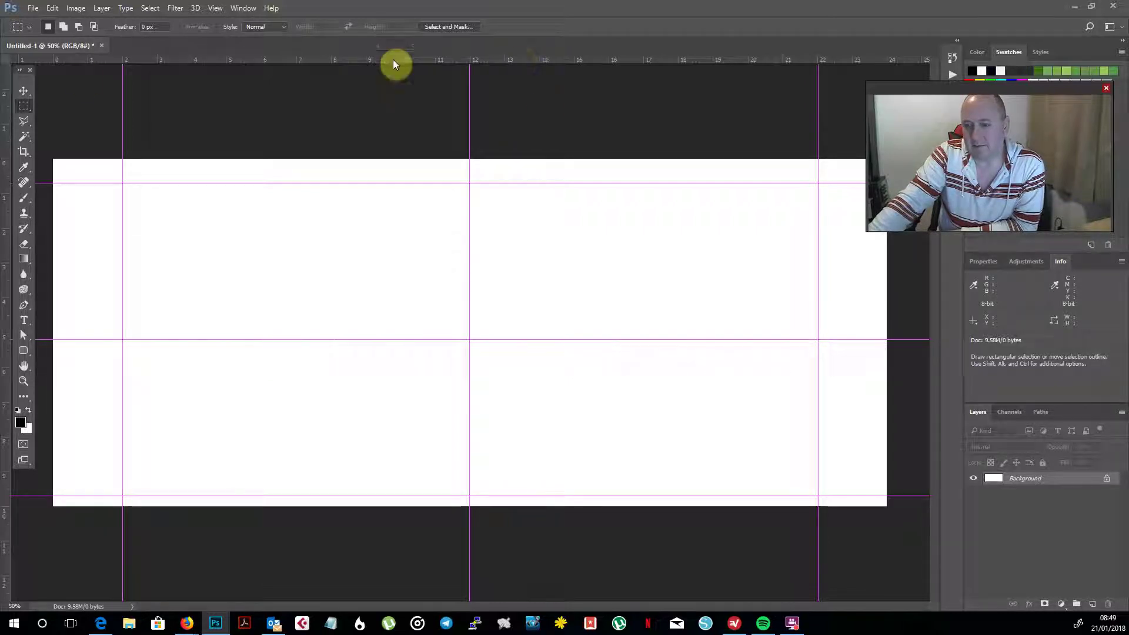
left_click_drag(7, 141, 400, 185)
left_click_drag(4, 179, 540, 190)
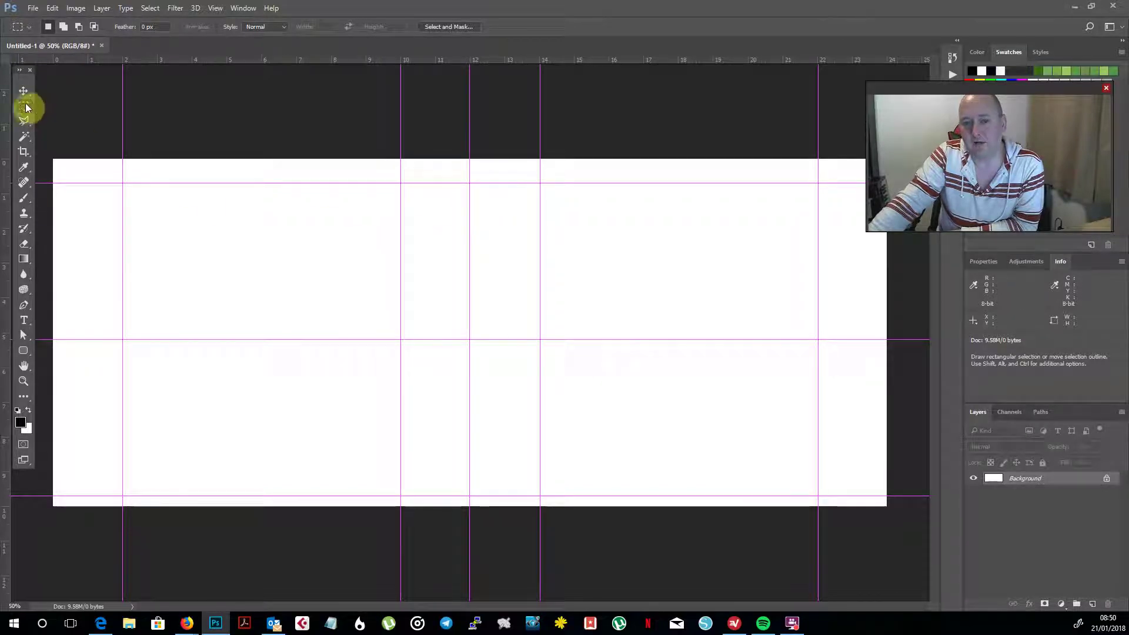
left_click_drag(125, 183, 403, 491)
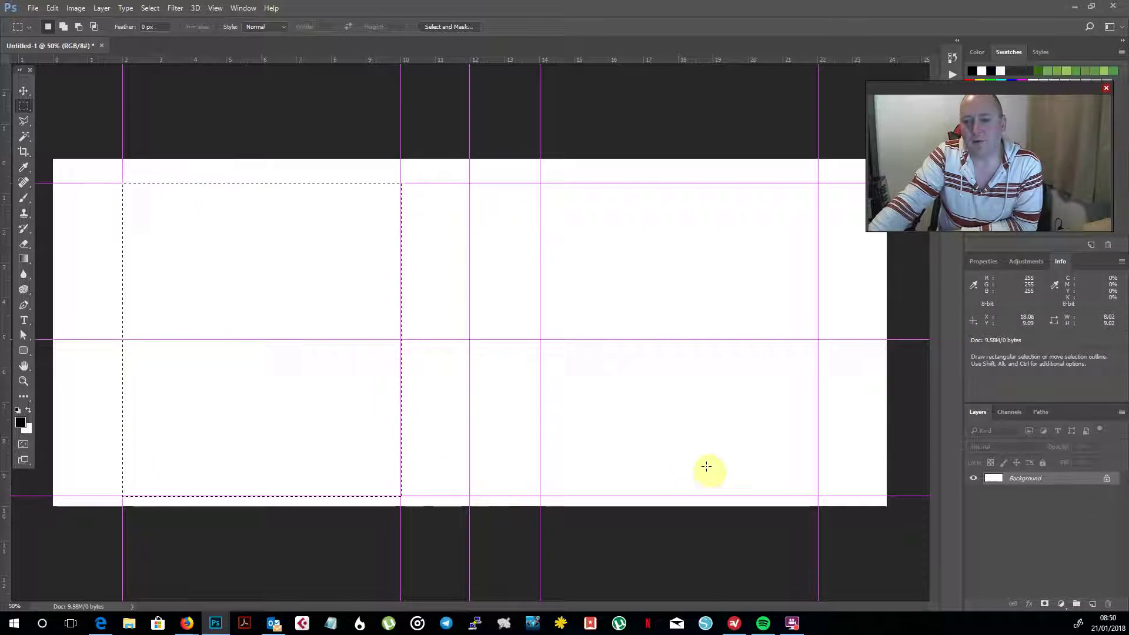
left_click_drag(543, 184, 818, 497)
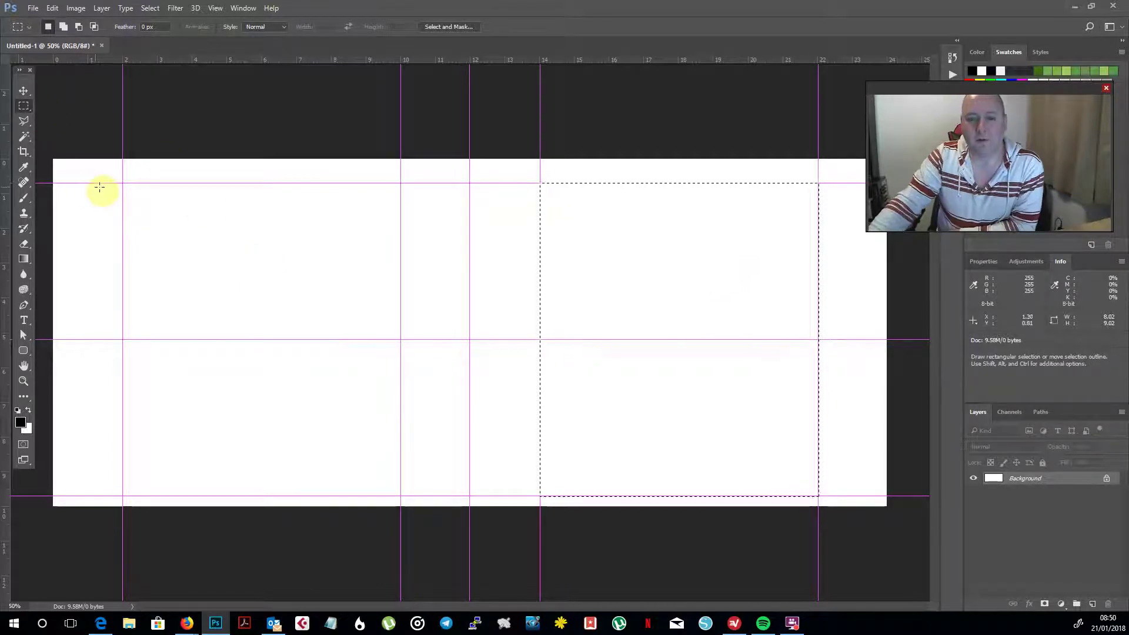
left_click_drag(122, 184, 399, 499)
key("alt+BackSpace")
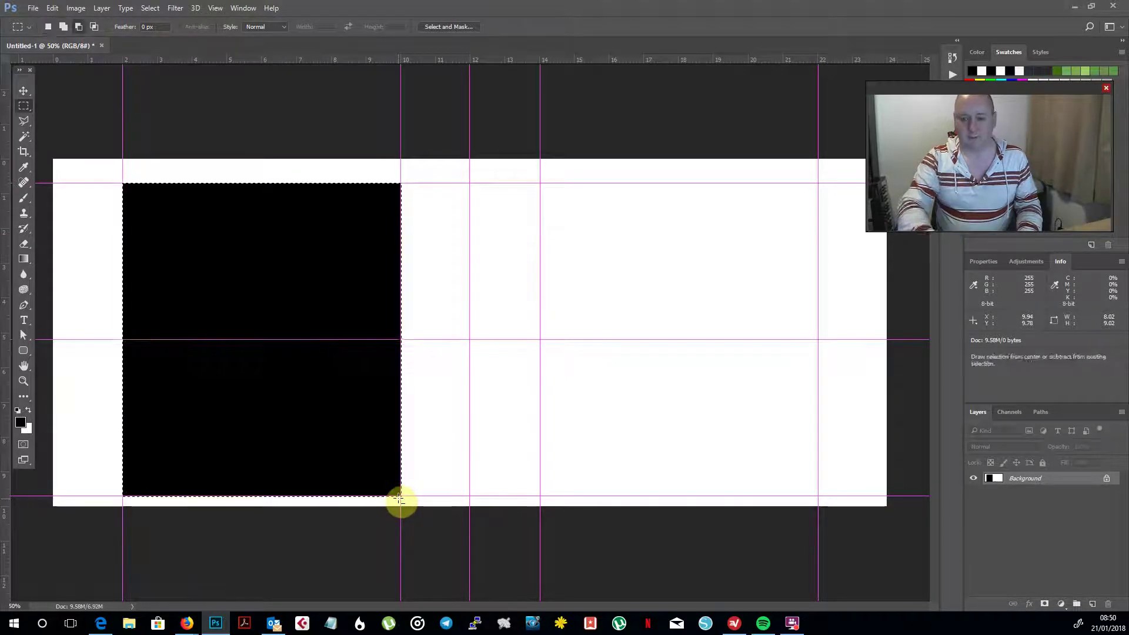
key("ctrl+d")
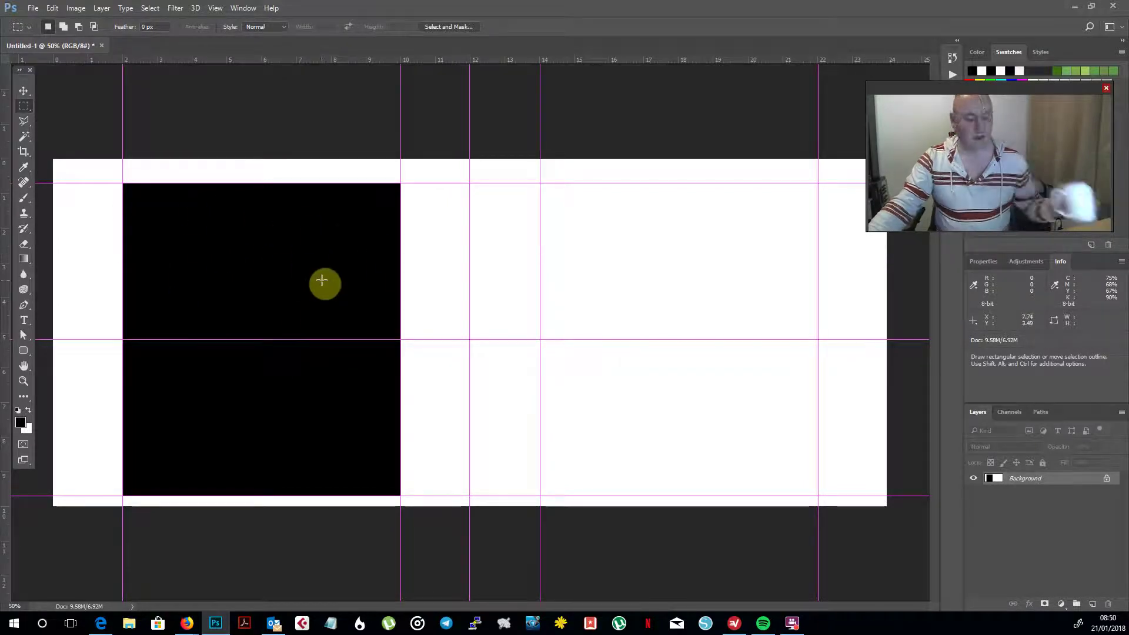
left_click(26, 93)
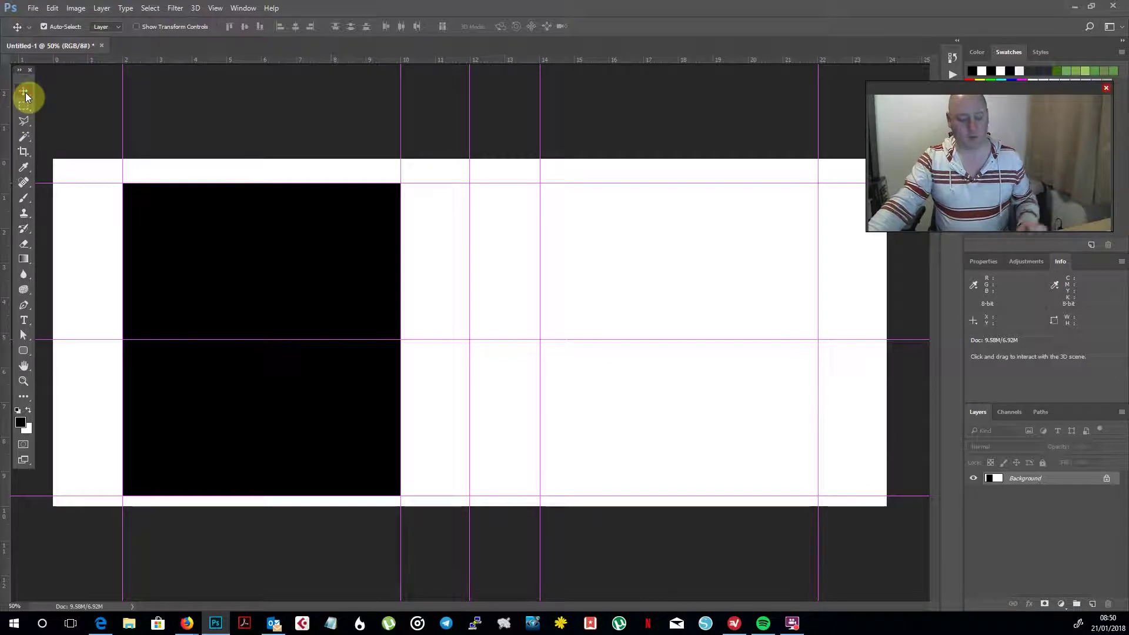
key("ctrl+z")
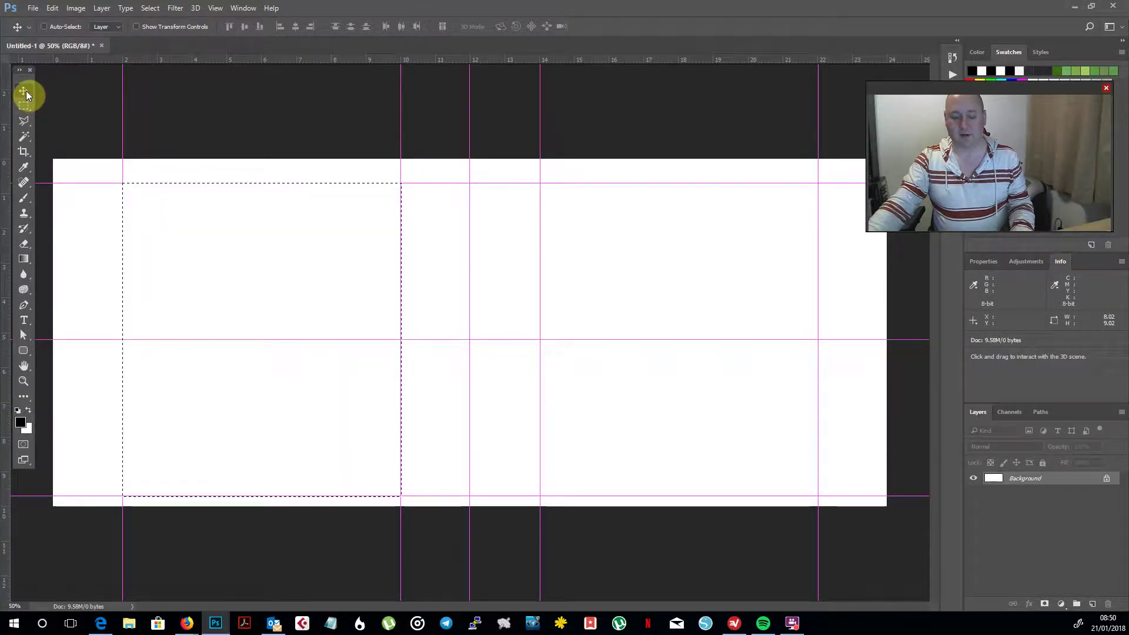
key("ctrl+d")
left_click(43, 26)
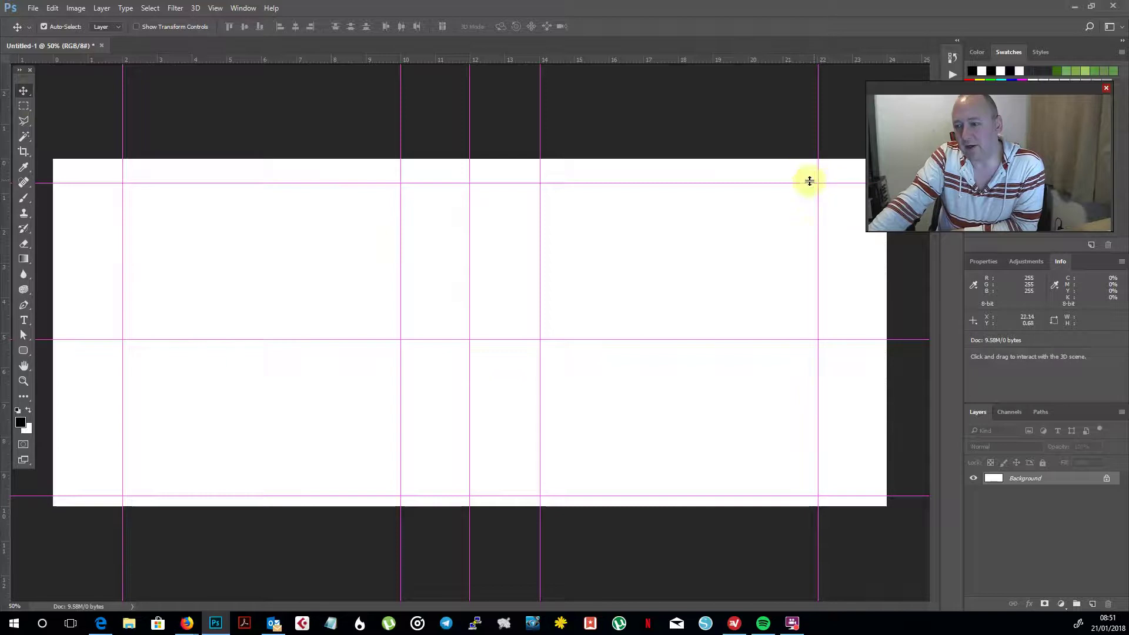
left_click(24, 107)
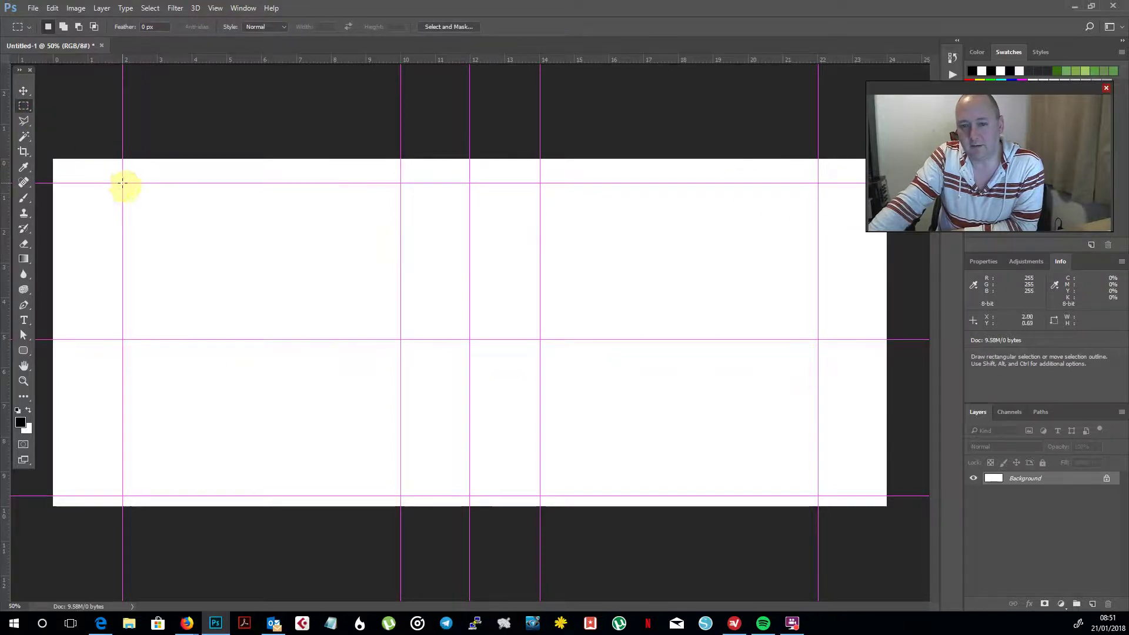
left_click_drag(122, 183, 819, 494)
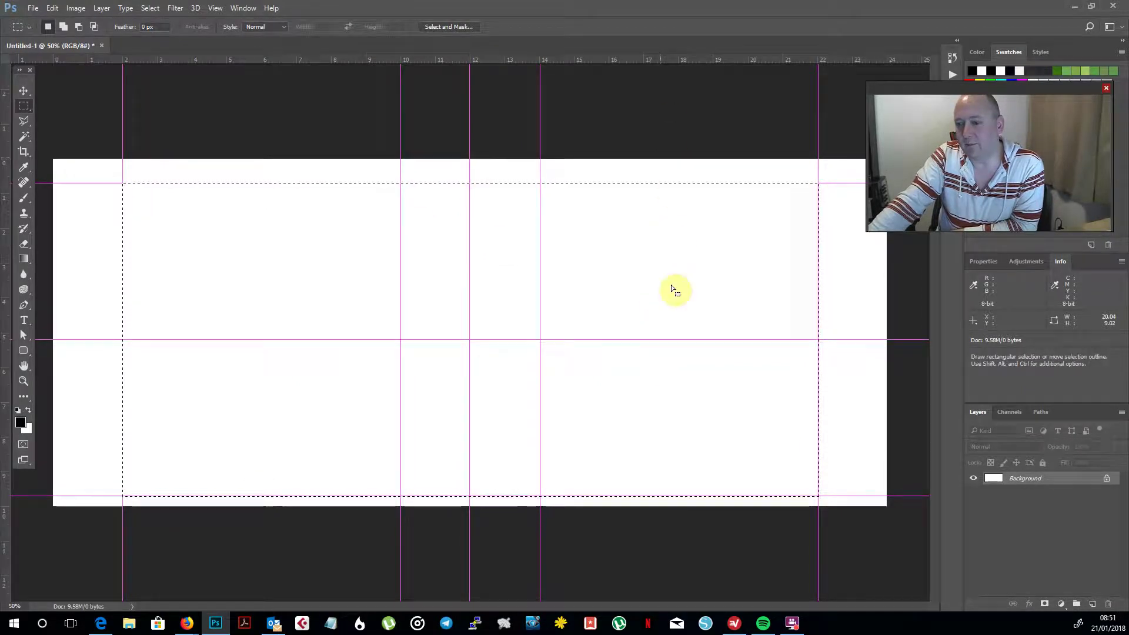
key("ctrl+d")
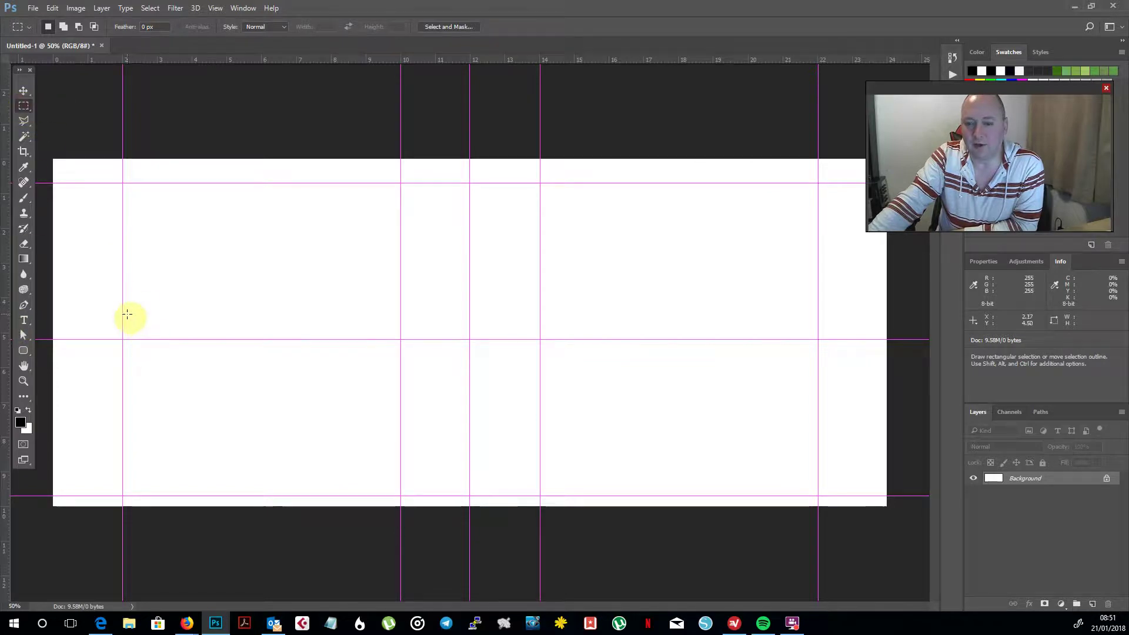
left_click_drag(124, 315, 403, 365)
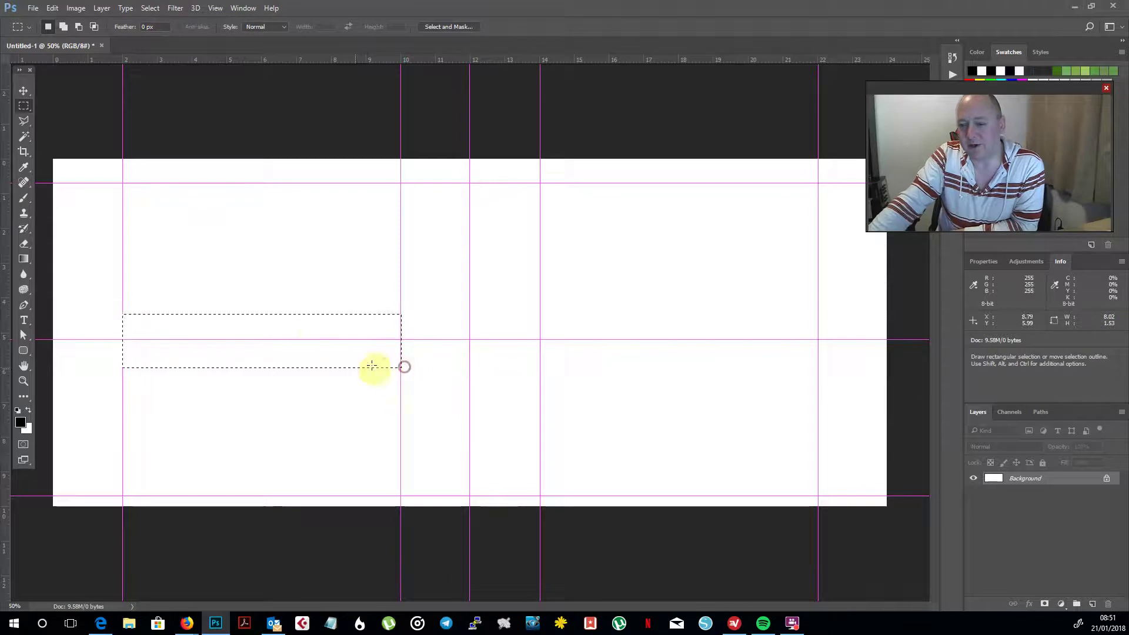
left_click(23, 92)
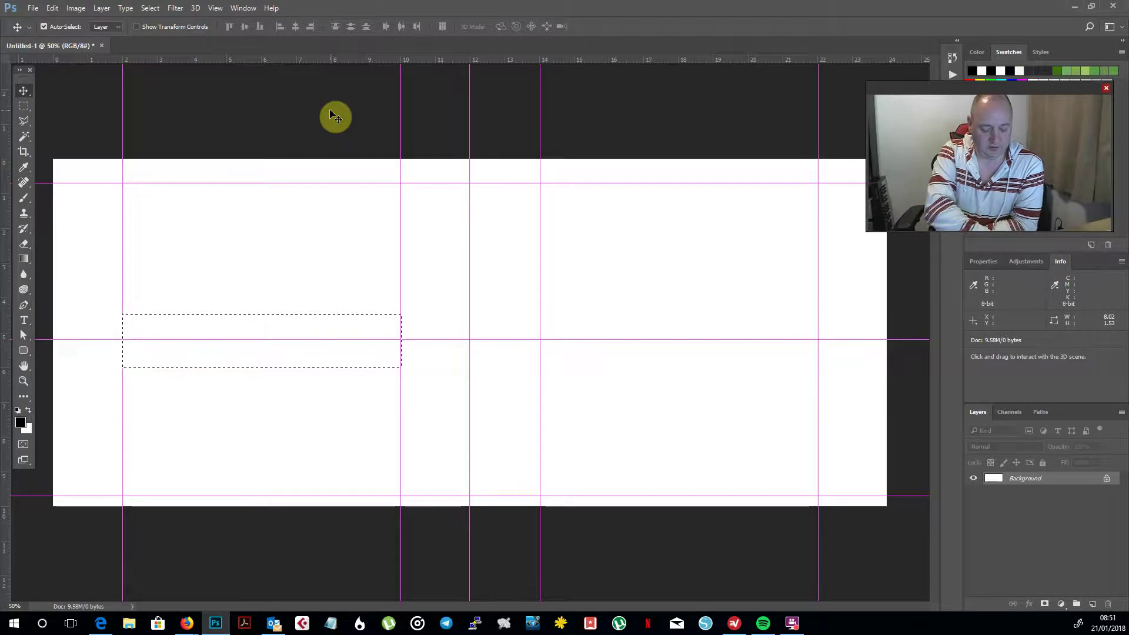
key("ctrl+d")
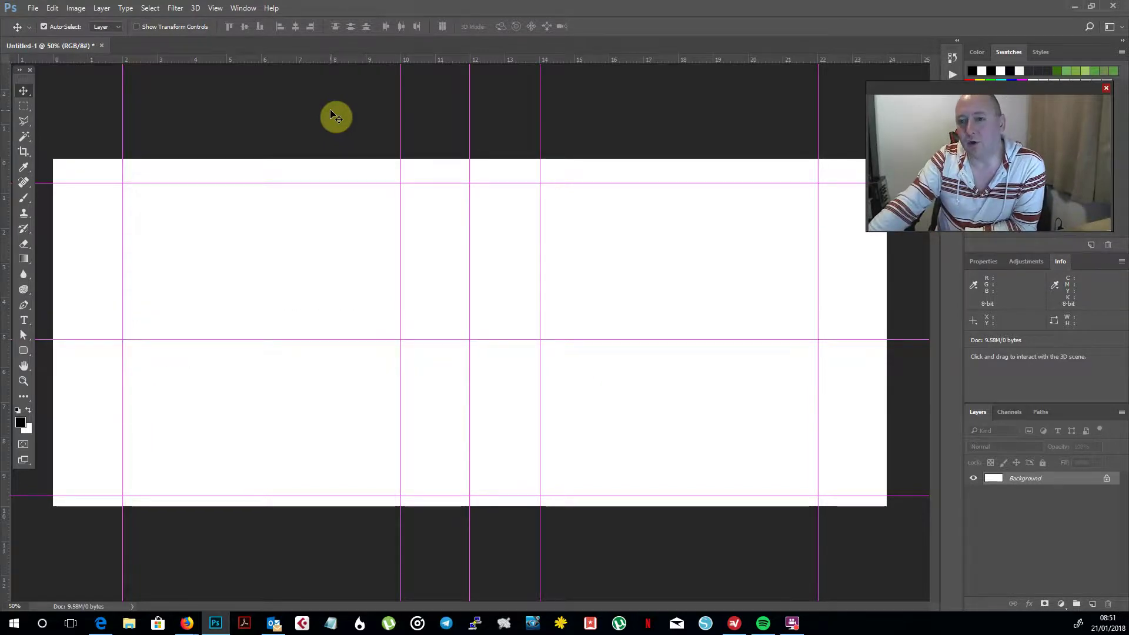